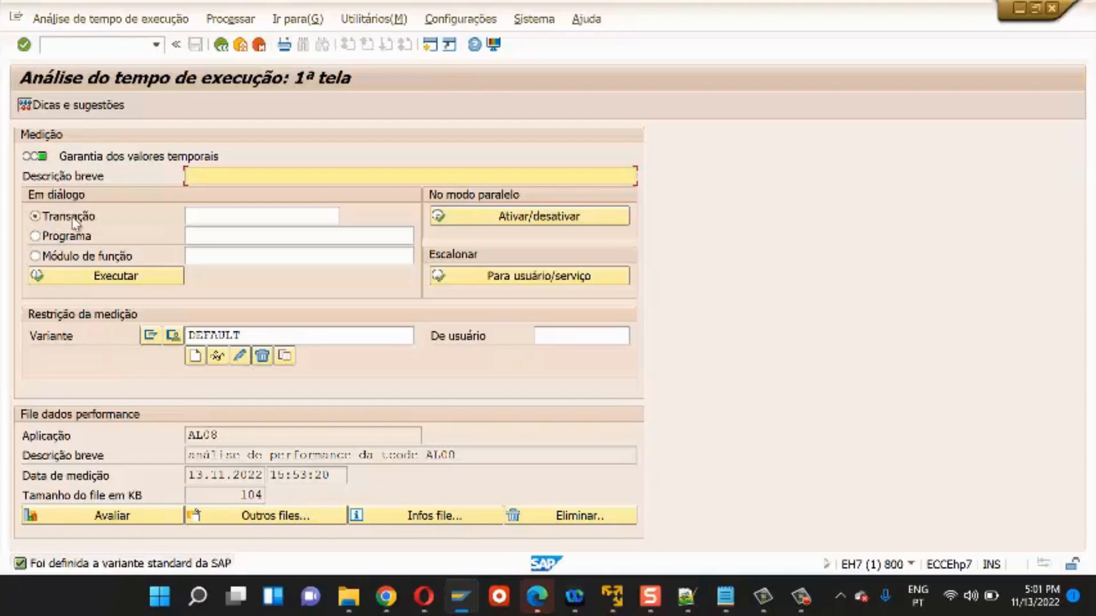
left_click(208, 219)
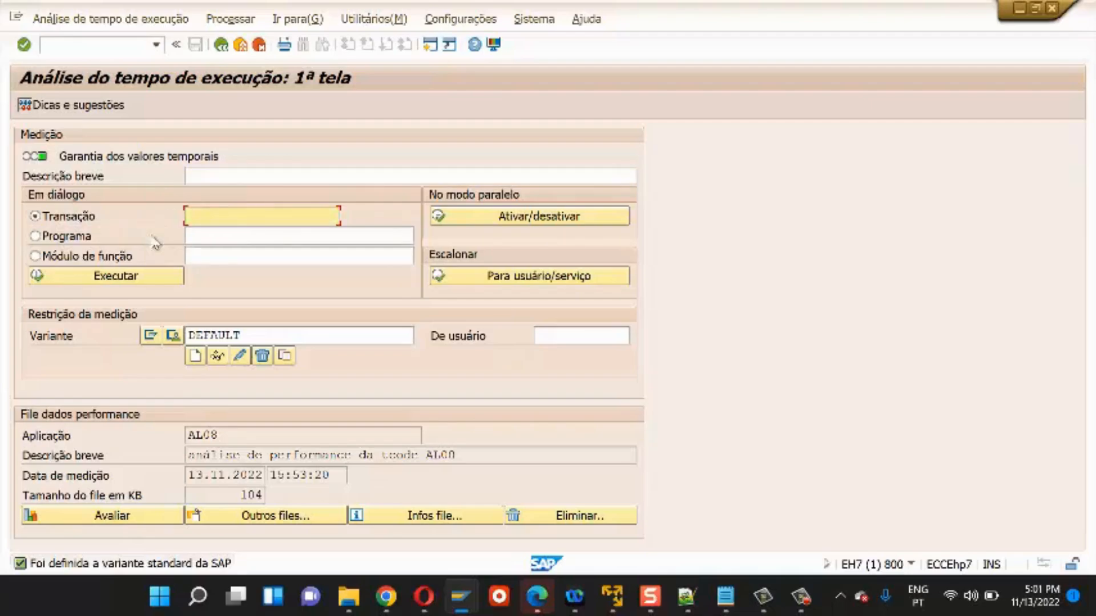
left_click(79, 239)
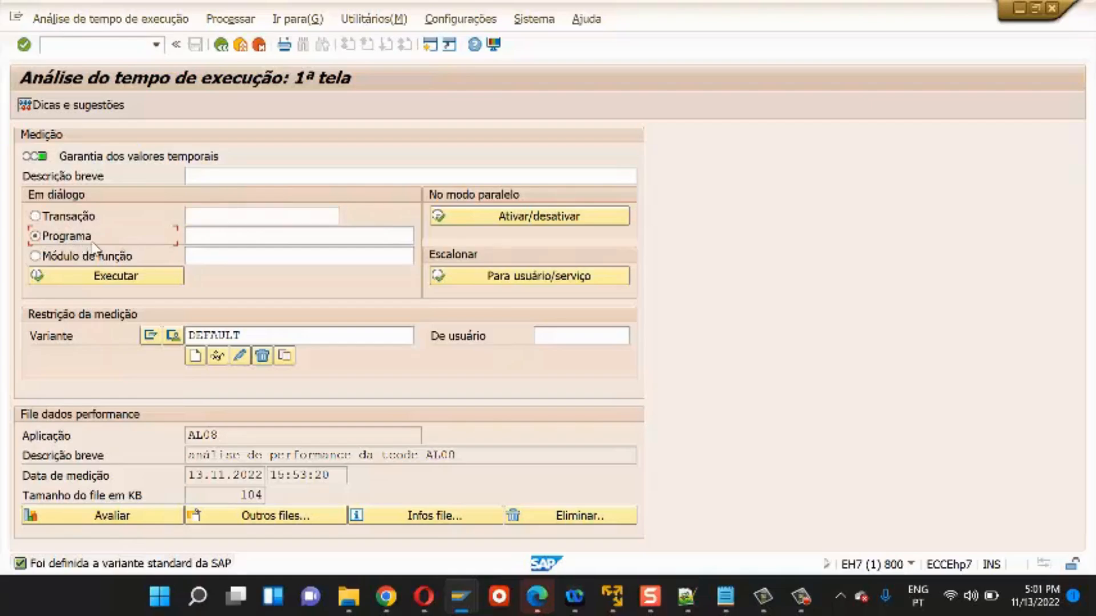
left_click(217, 236)
type("SMP")
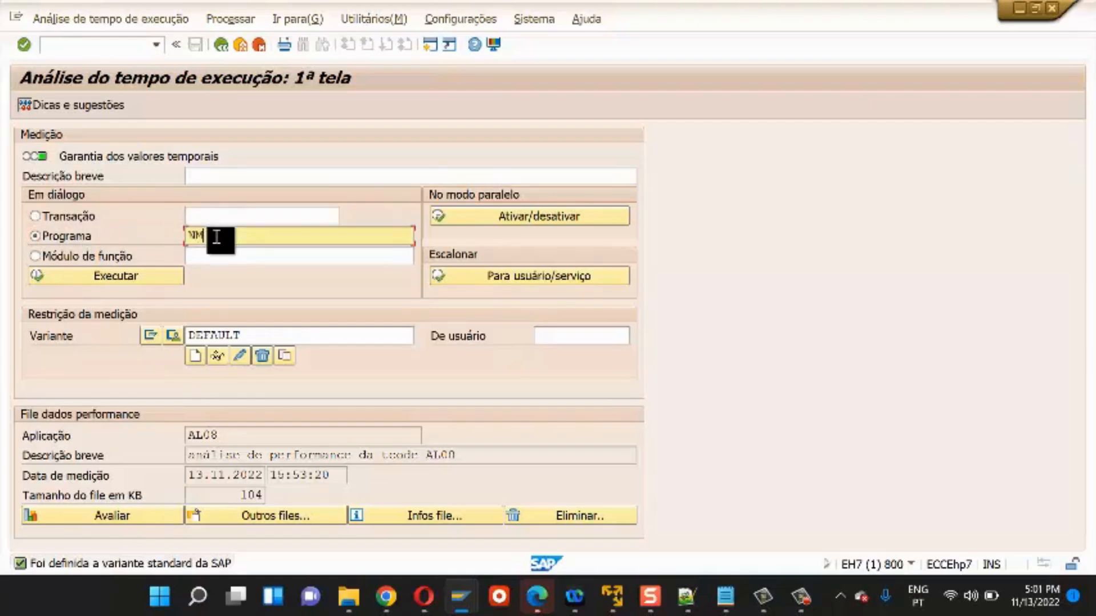
key("BackSpace")
key("BackSpace")
key("BackSpace")
left_click(64, 259)
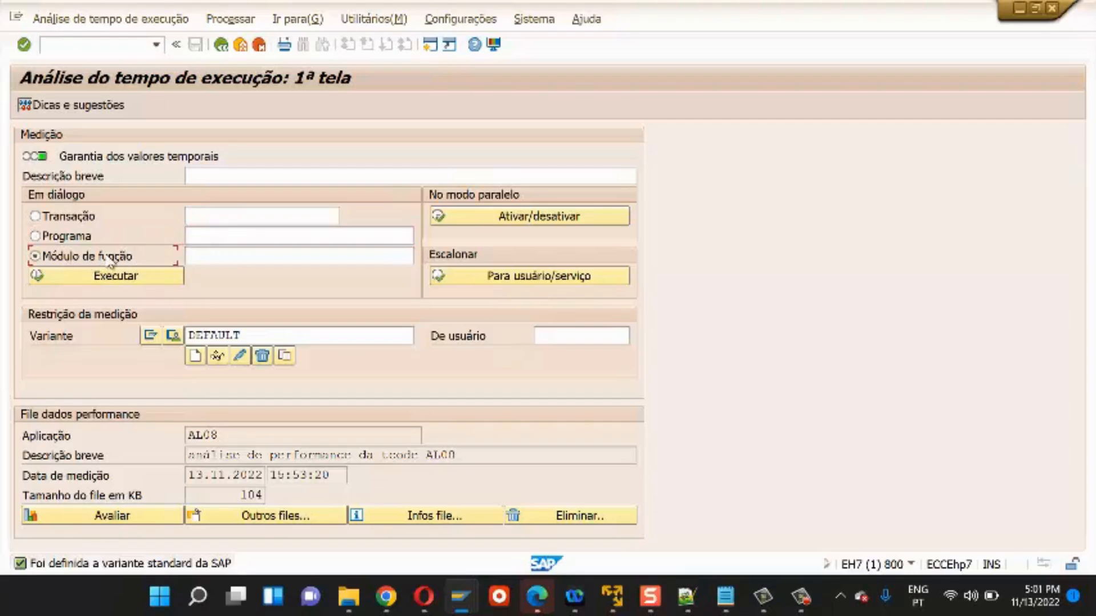
left_click(217, 251)
type("NOM")
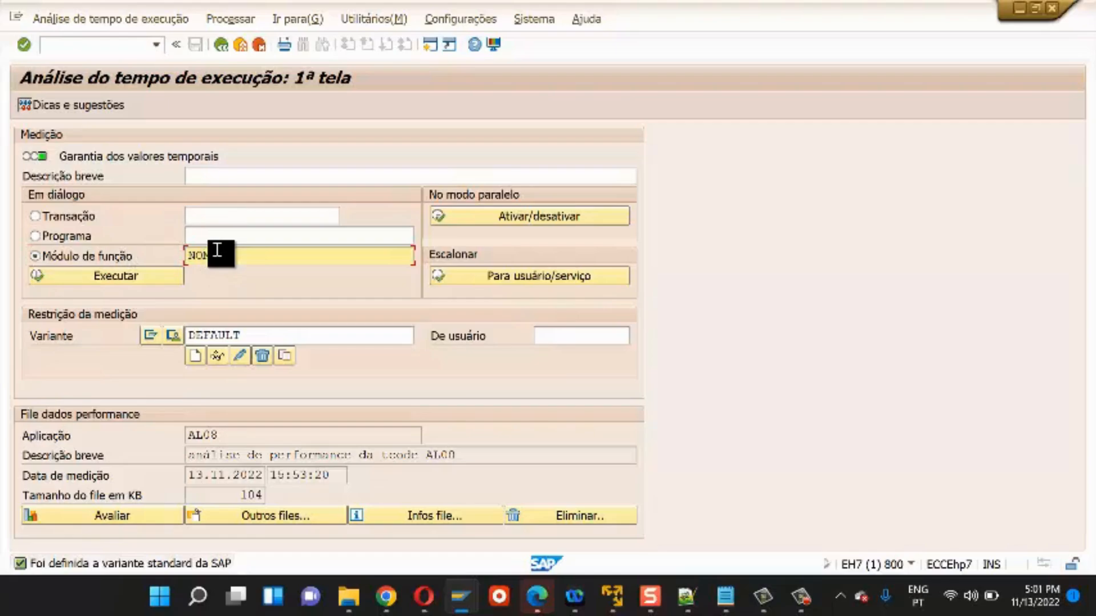
key("BackSpace")
key("BackSpace")
key("BackSpace")
Measure the runtime of transaction AL08 with the short description "teste de performance", ending the measurement by leaving the user session list.
left_click(69, 219)
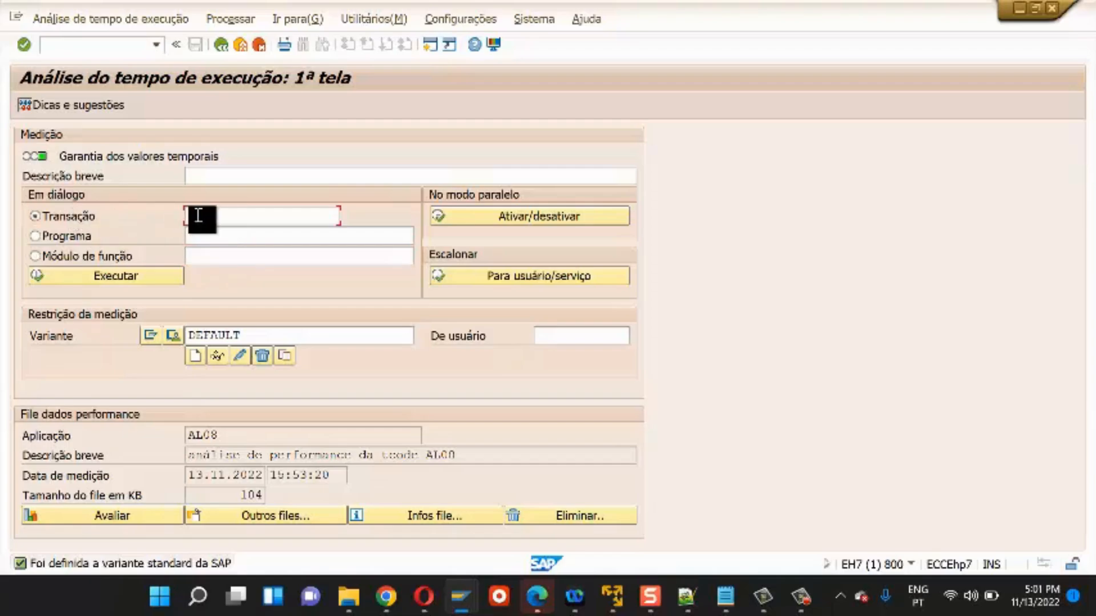
left_click(198, 216)
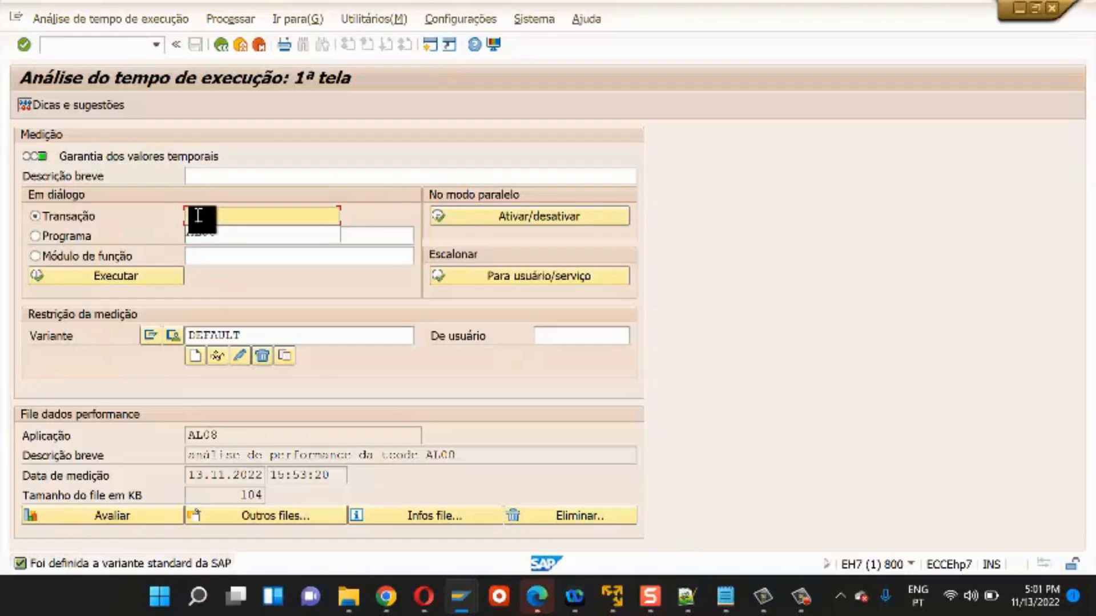
left_click(200, 232)
left_click(269, 175)
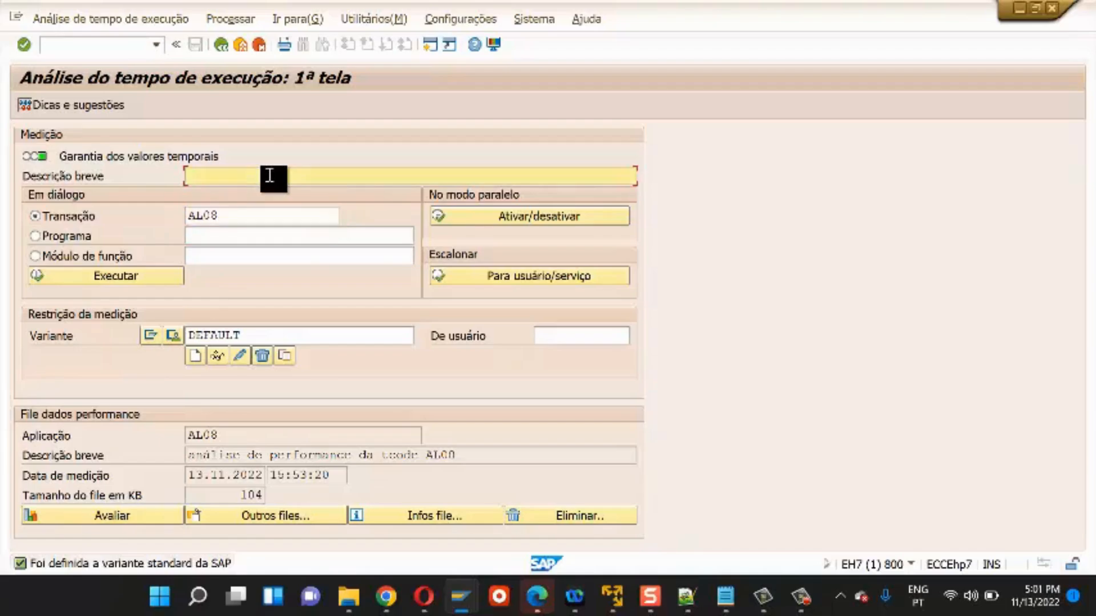
type("teste de performance")
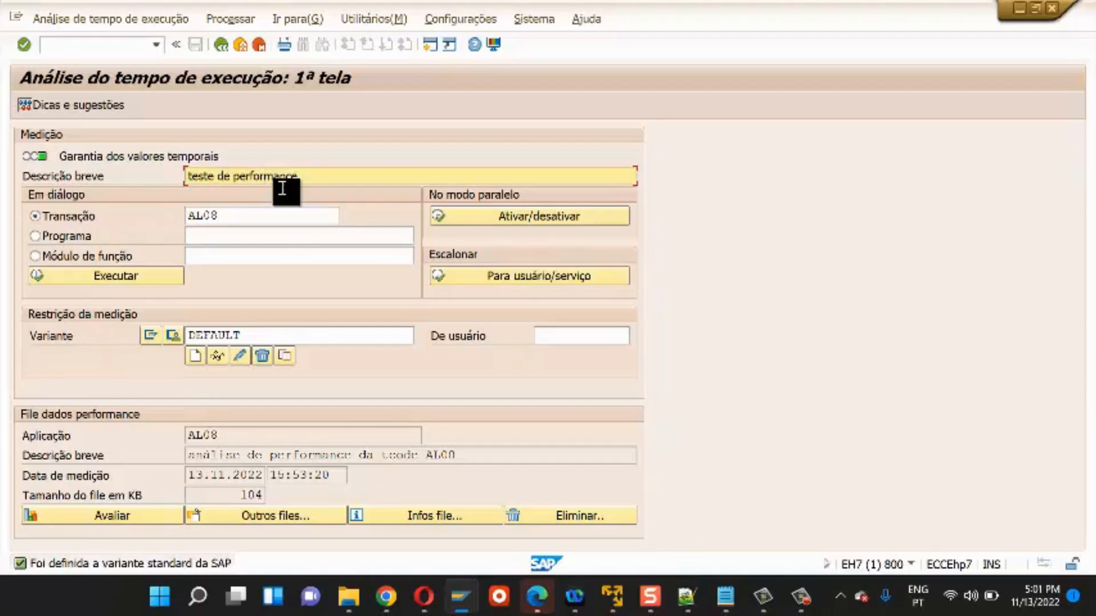
left_click(80, 279)
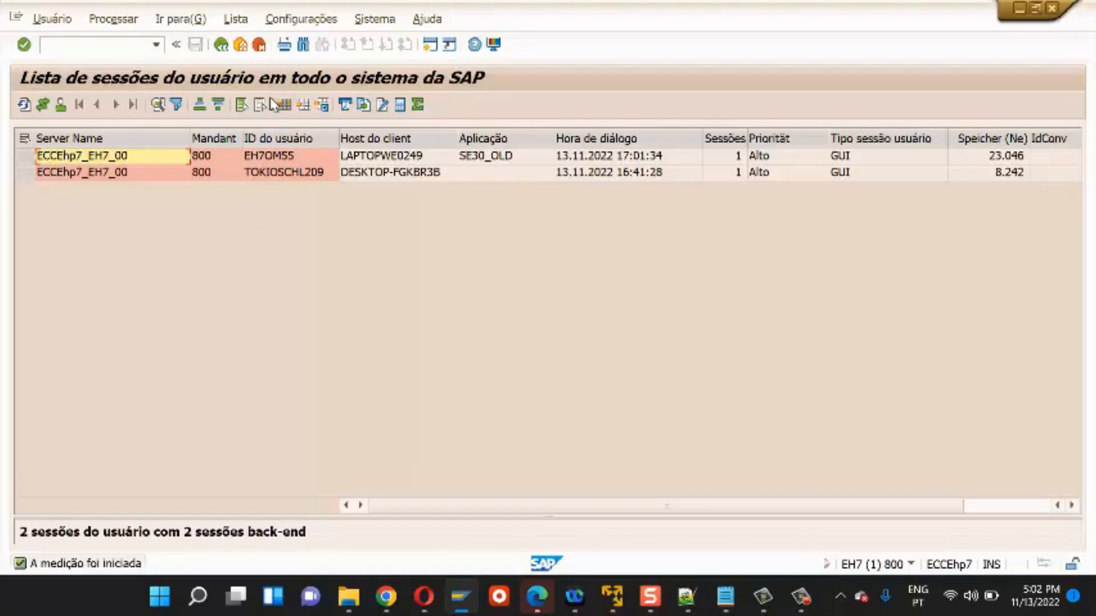
left_click(220, 46)
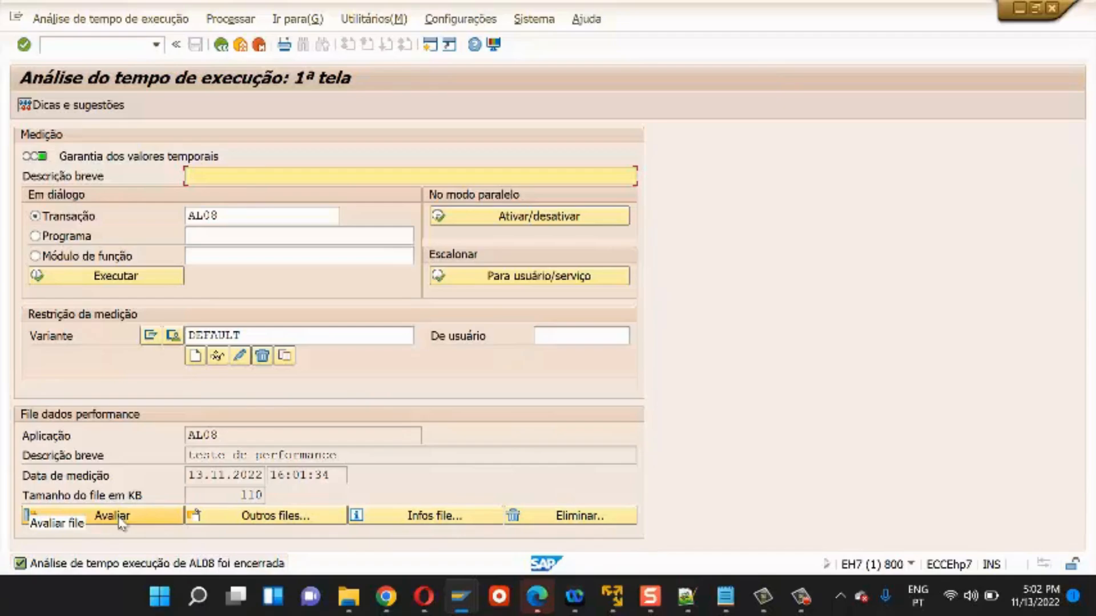
View the additional information on the performance data file, highlight part of its file name, and close the information.
left_click(433, 522)
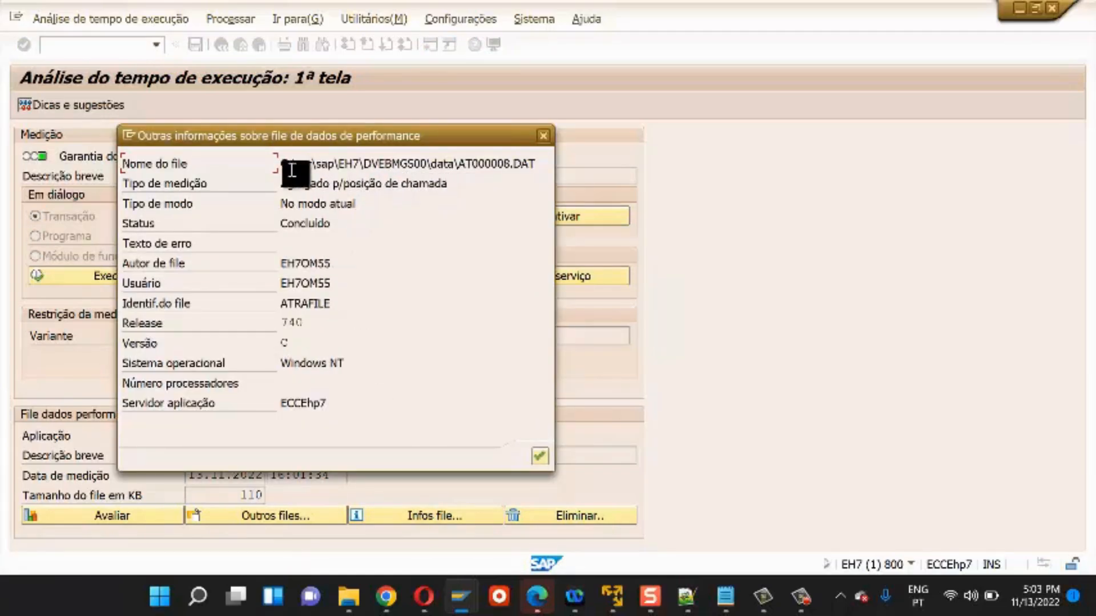
left_click_drag(384, 164, 548, 163)
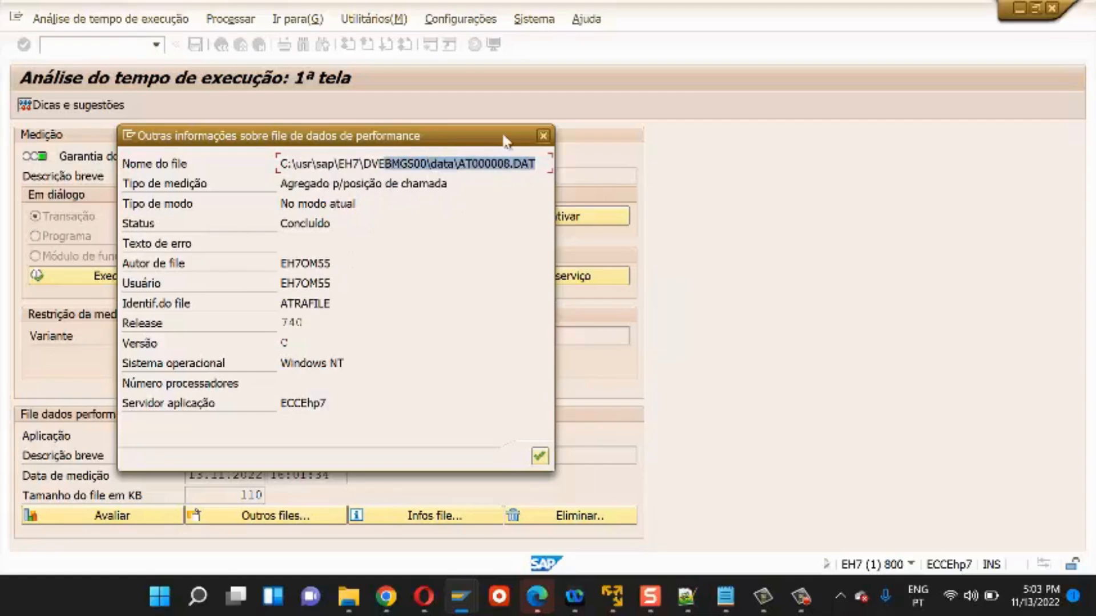
left_click(543, 137)
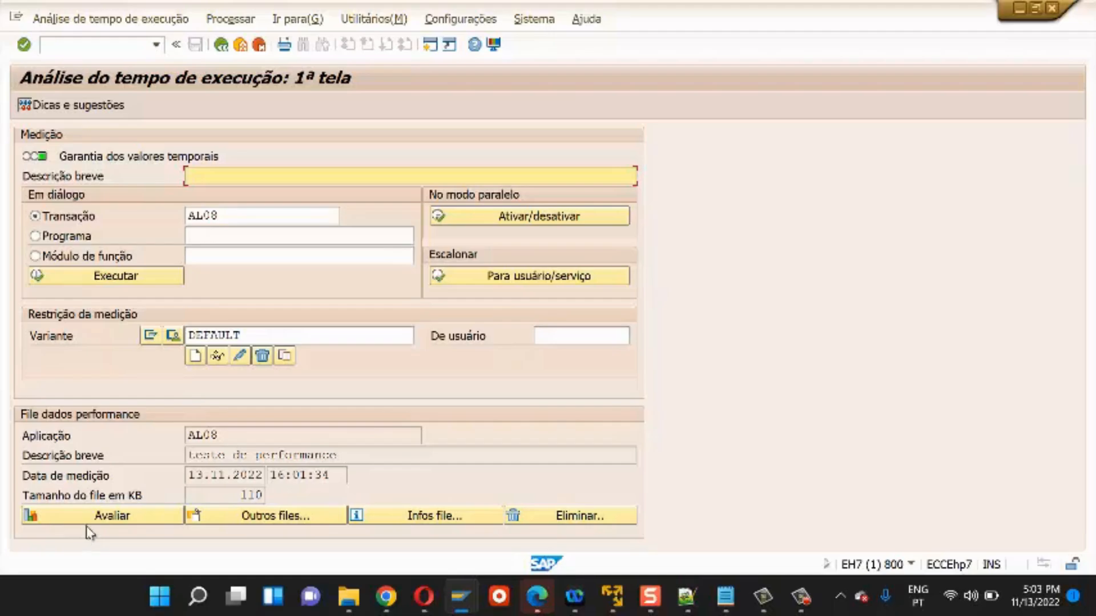
Evaluate the AL08 measurement file and examine the ABAP, database and system categories in the runtime overview.
left_click(110, 521)
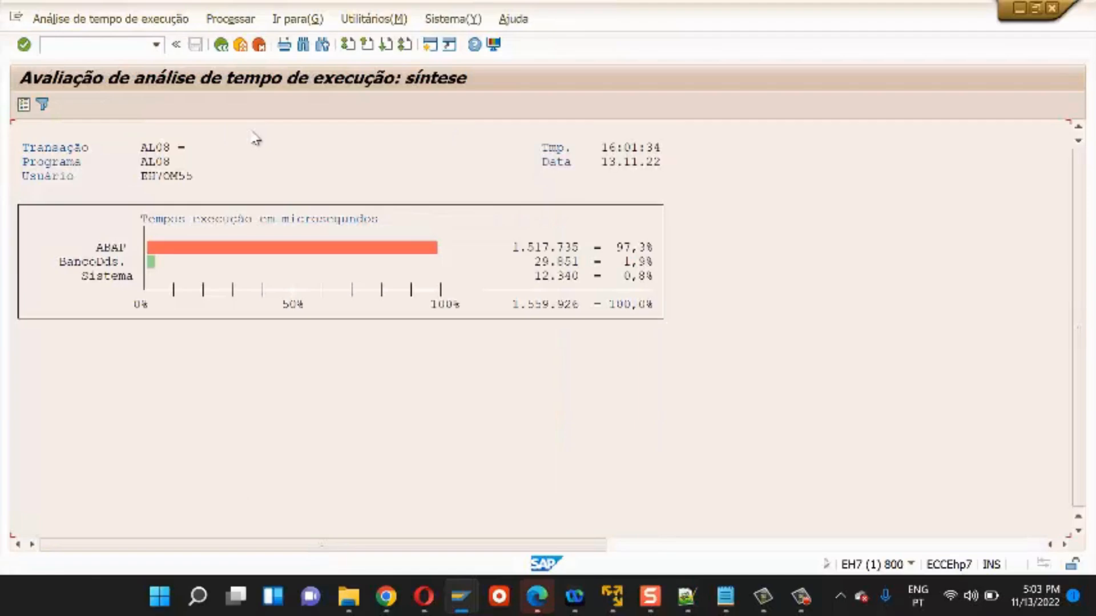
left_click(115, 249)
left_click(114, 260)
left_click(118, 277)
left_click(115, 248)
left_click(111, 262)
left_click(109, 277)
left_click(115, 277)
left_click(114, 263)
left_click(114, 248)
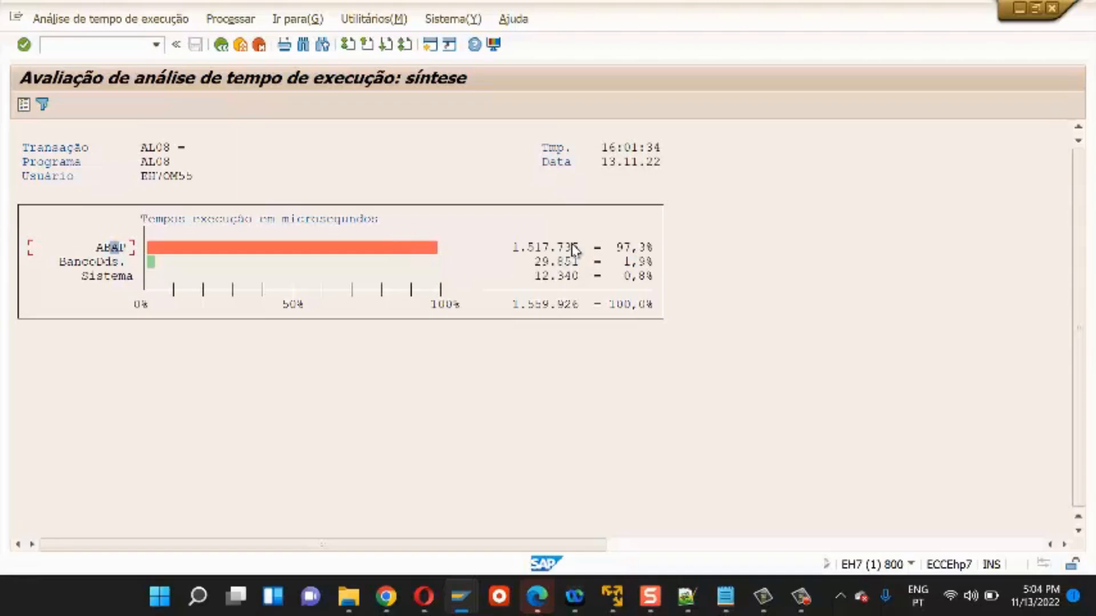
Compare the percentage shares of ABAP, database and system time and examine the ABAP bar.
left_click(621, 249)
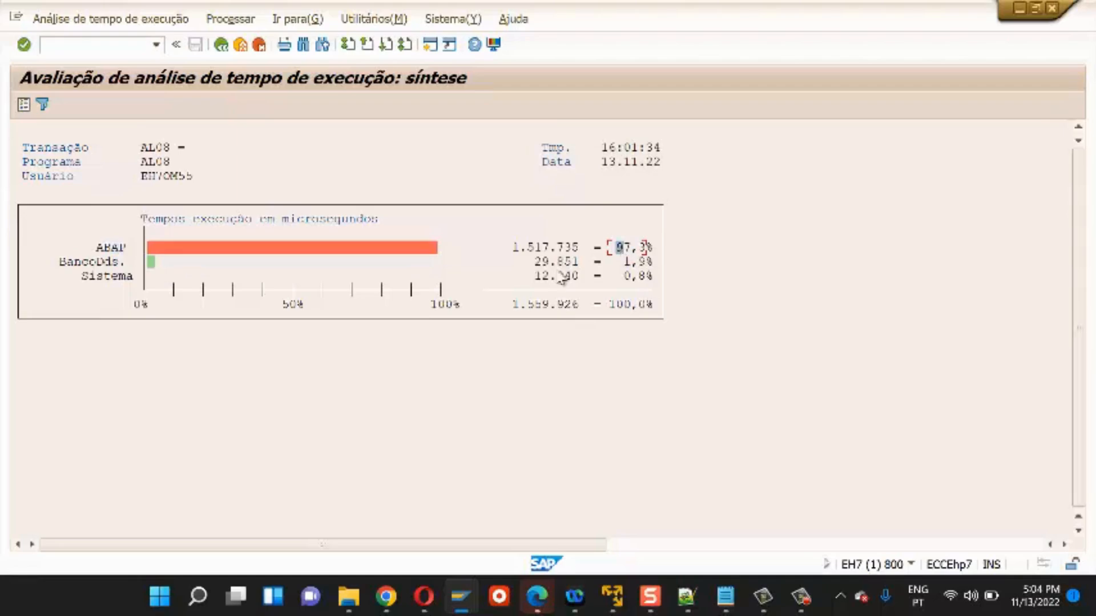
left_click(641, 262)
left_click(636, 278)
left_click(368, 249)
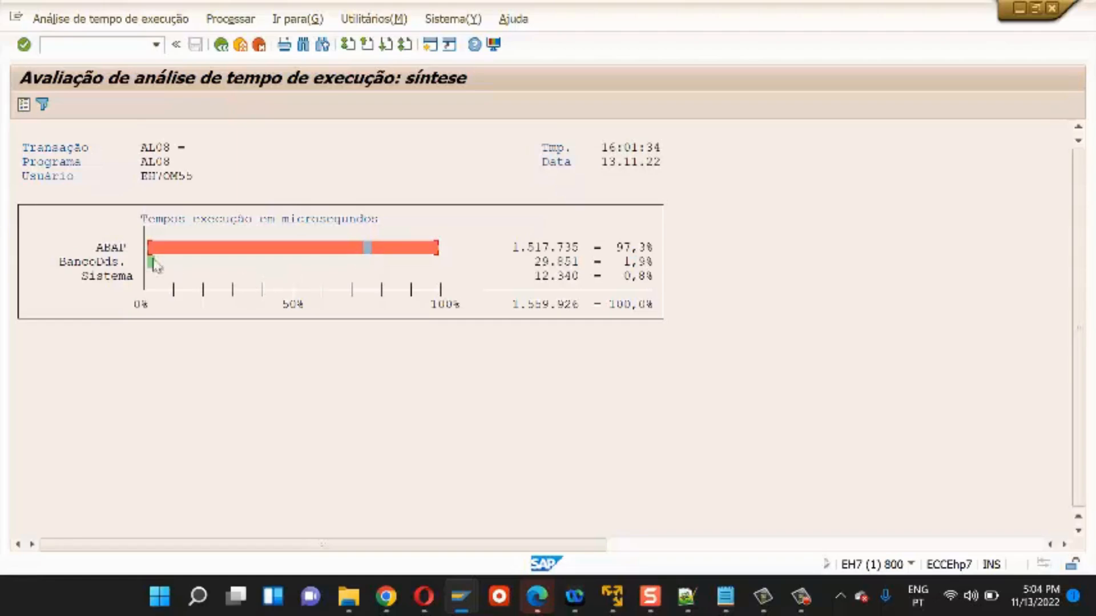
left_click(116, 250)
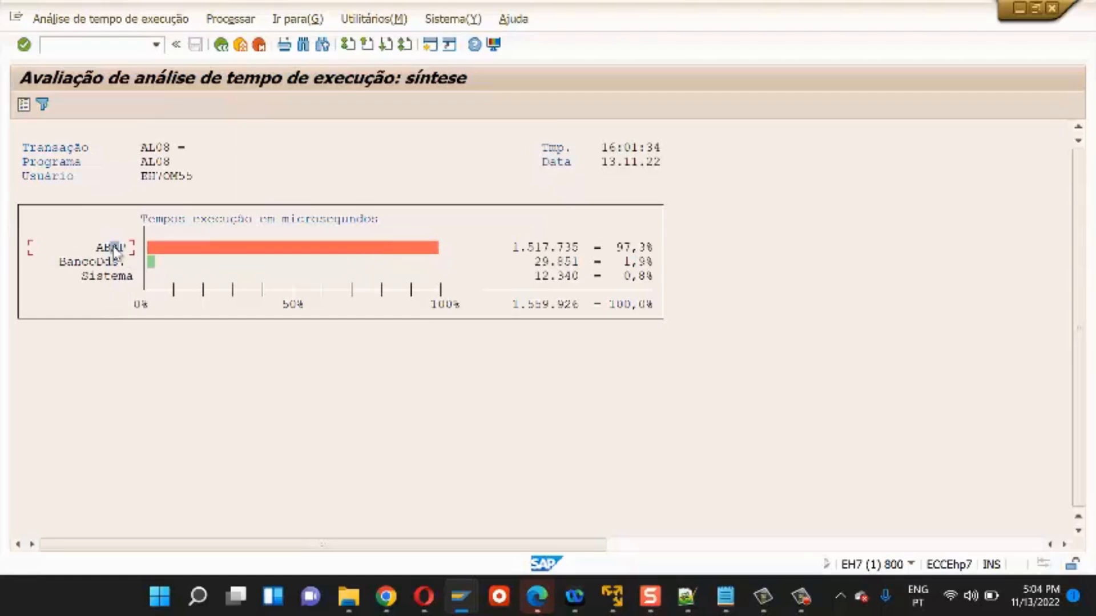
Open the ranking list of the evaluation, examine the gross times, and copy those of the first eleven calls as a block.
left_click(24, 106)
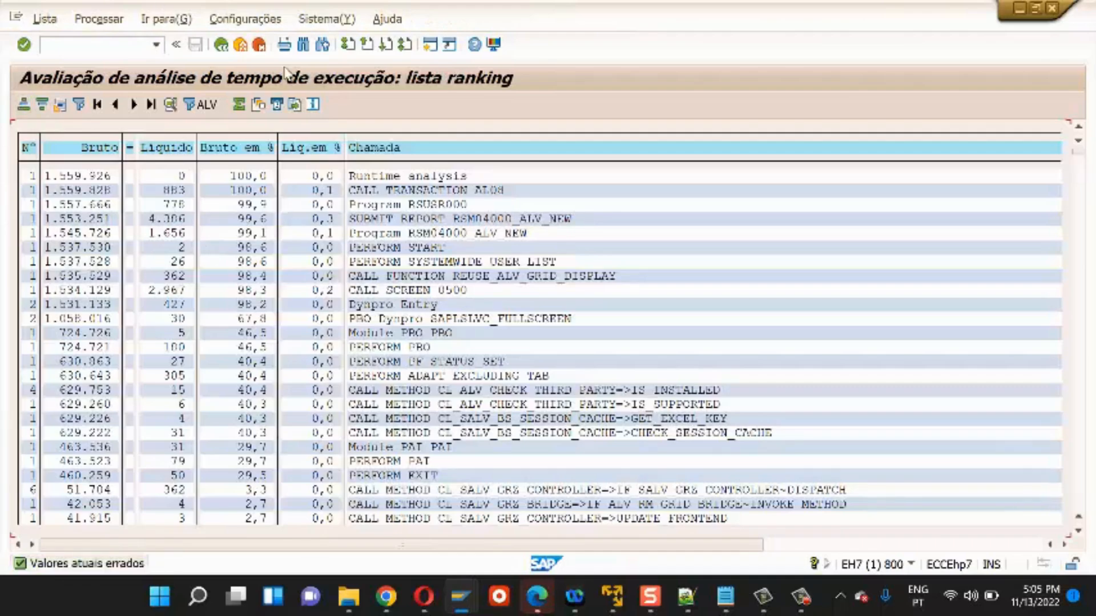
left_click(84, 175)
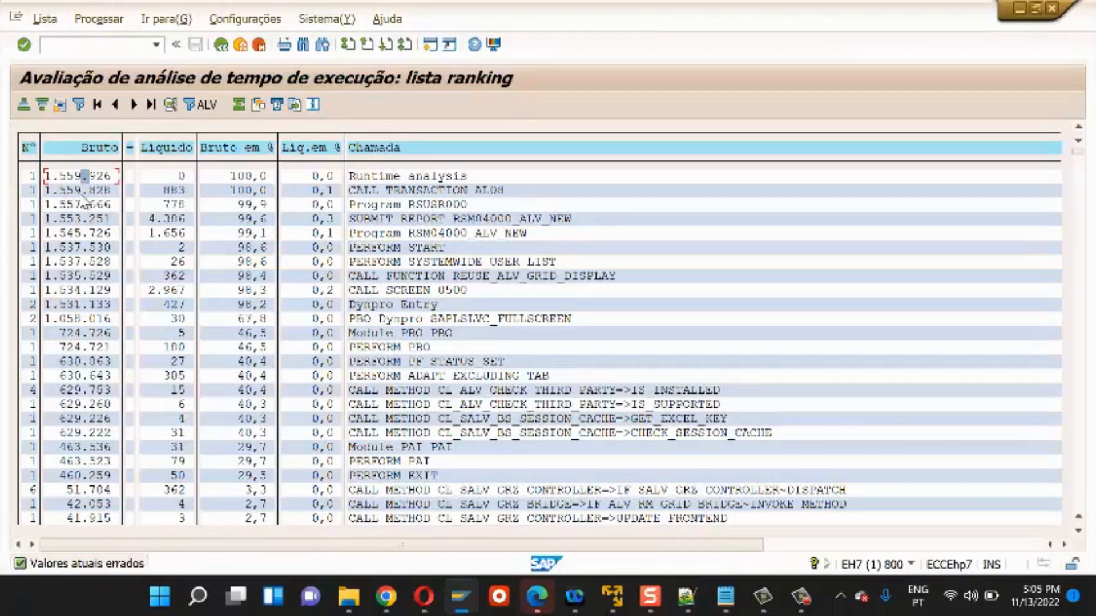
left_click(77, 334)
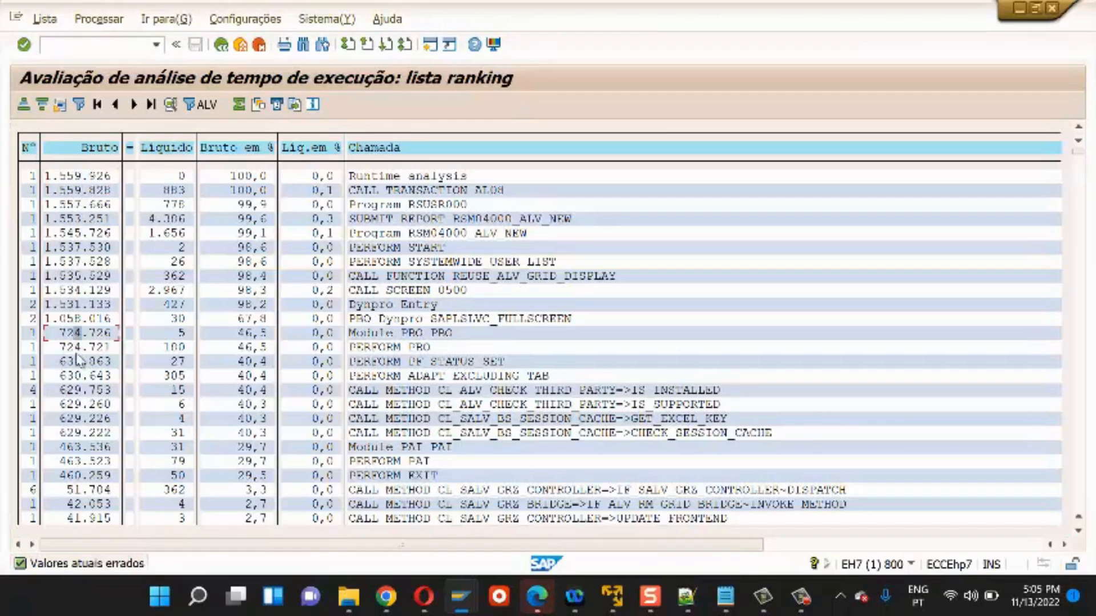
left_click(91, 489)
left_click(59, 175)
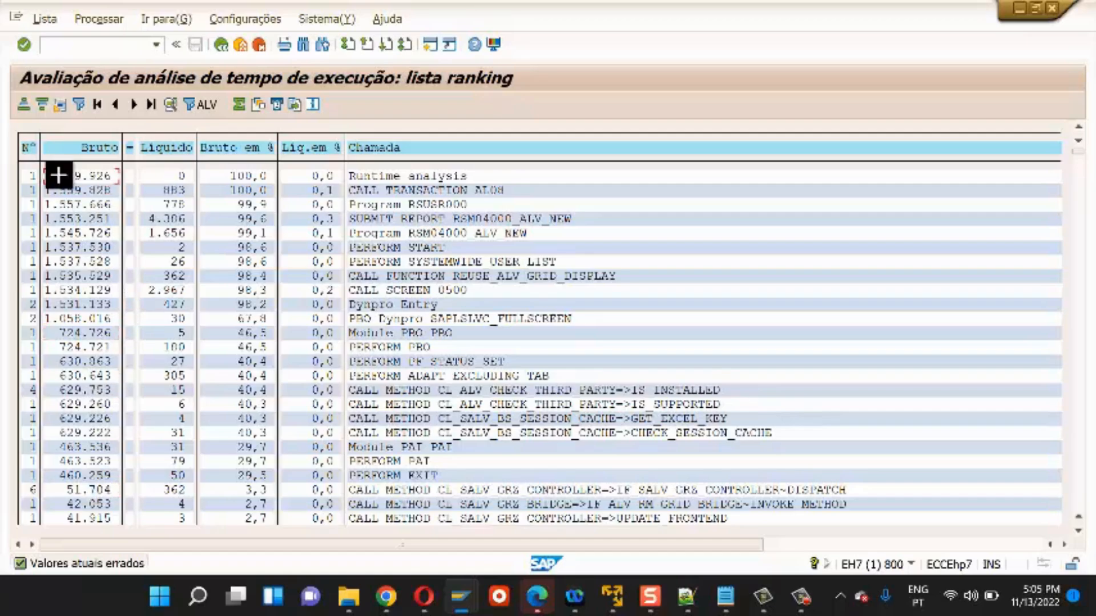
key("ctrl+y")
left_click_drag(52, 171, 133, 328)
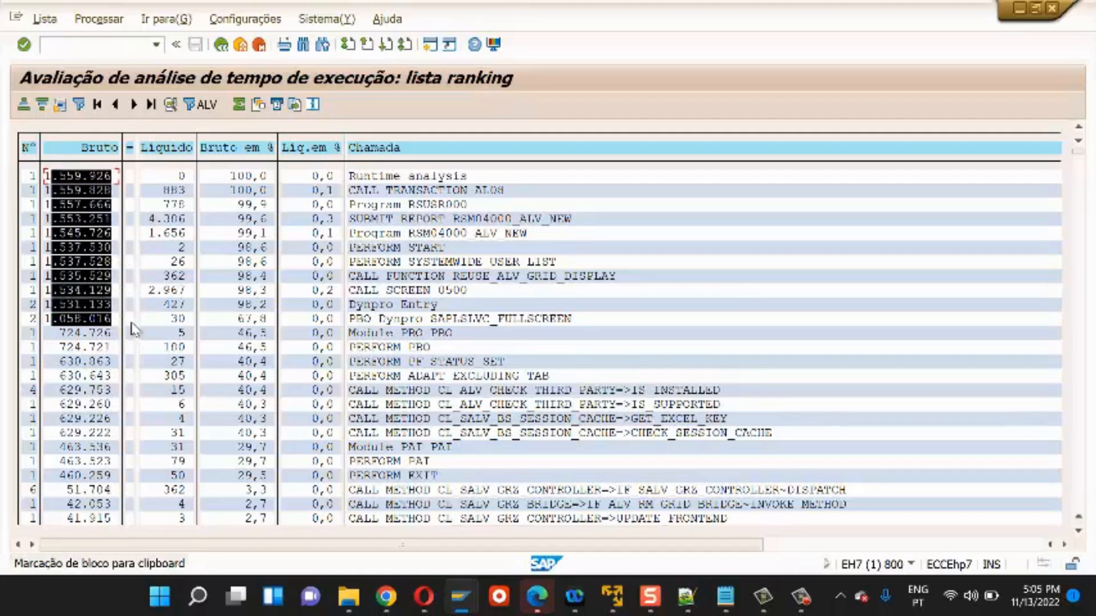
key("ctrl+c")
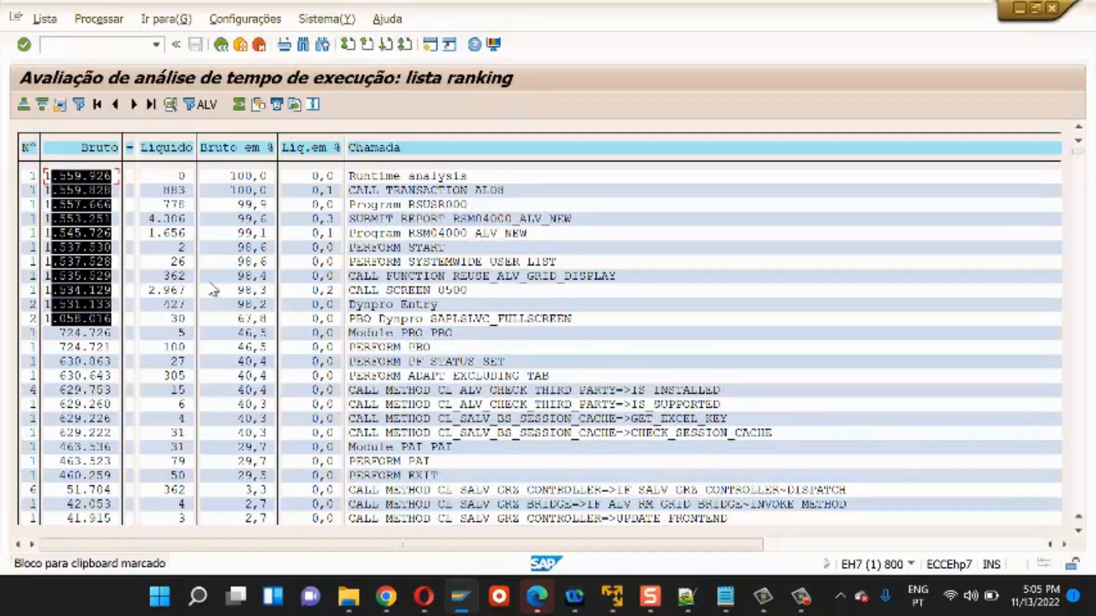
Examine the program name column of the ranking list, checking which program made each of the first calls.
left_click(1014, 544)
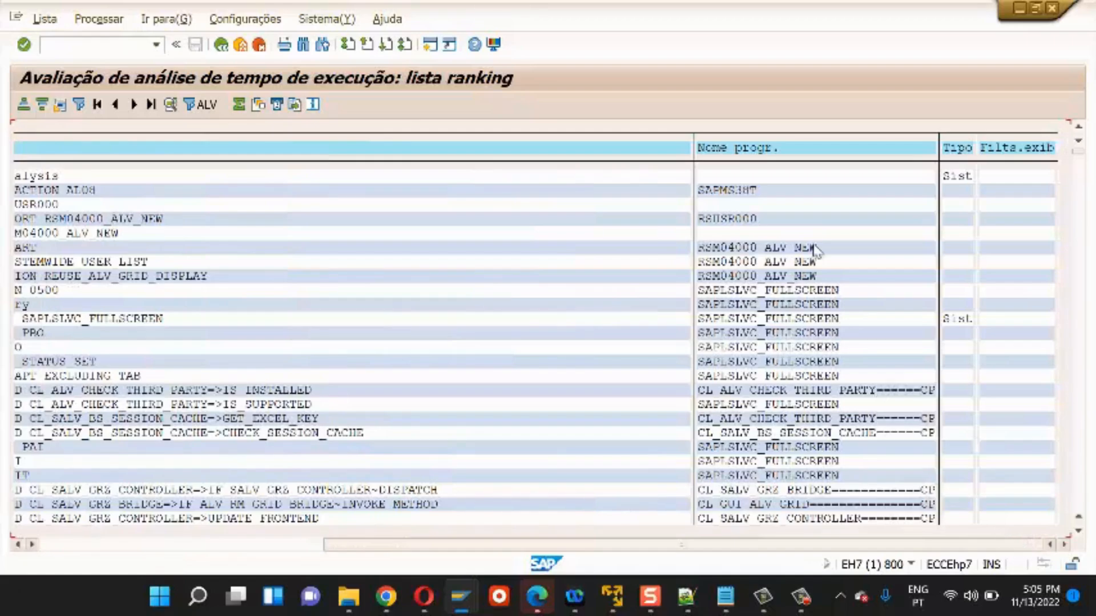
left_click(738, 149)
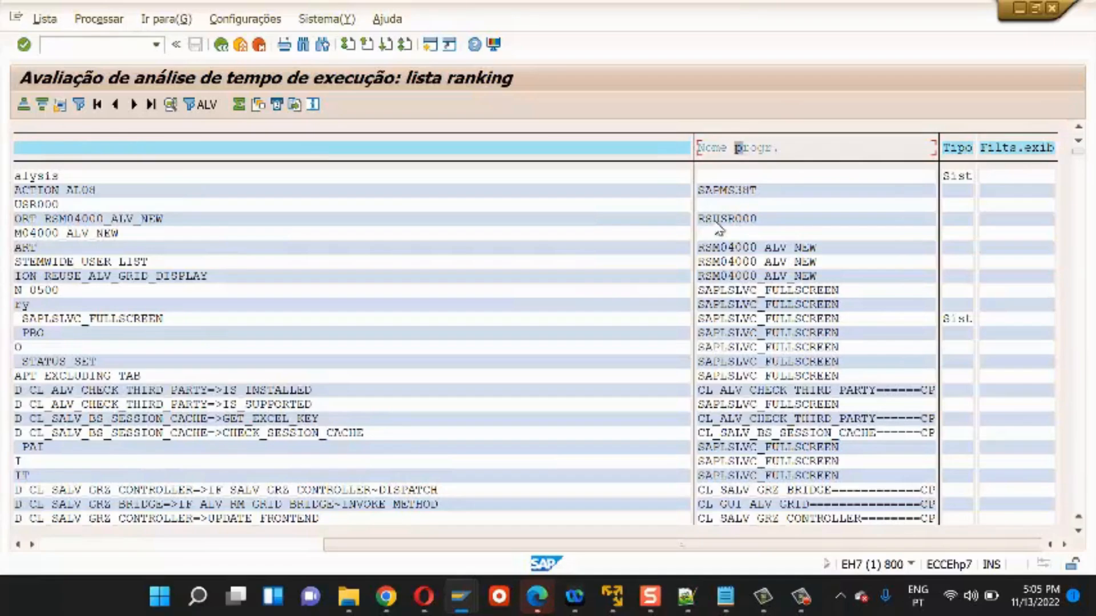
left_click(732, 193)
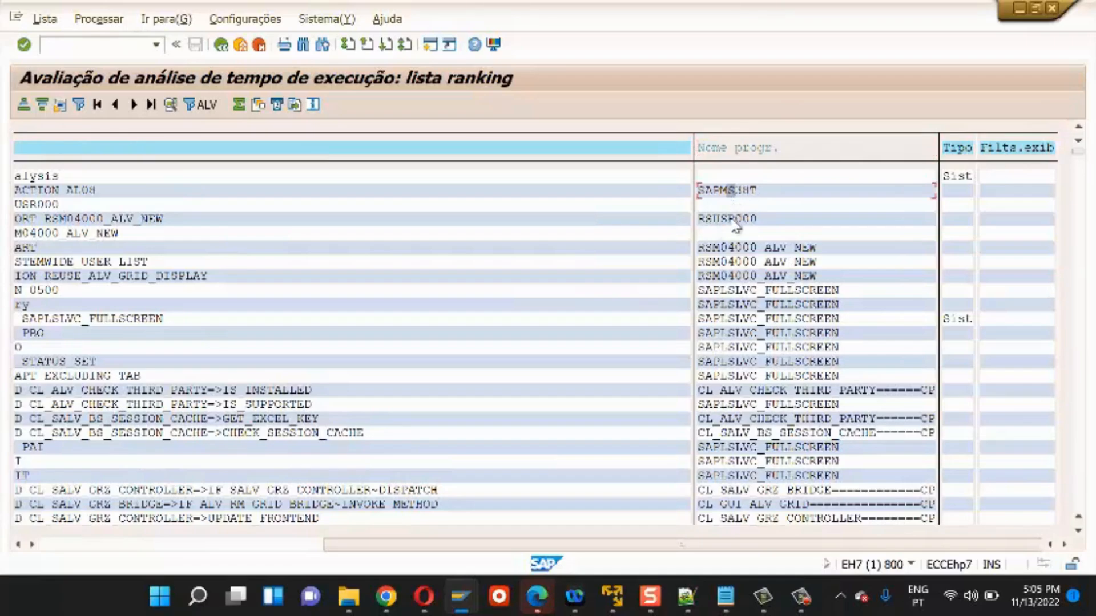
left_click(735, 222)
left_click(737, 249)
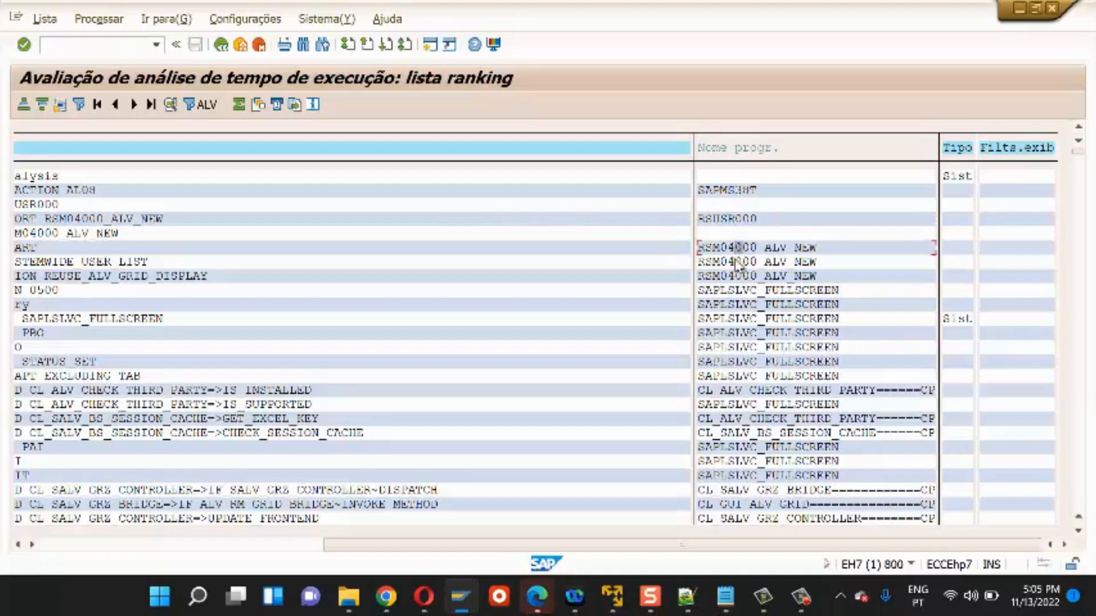
left_click(736, 263)
left_click(736, 276)
left_click(736, 290)
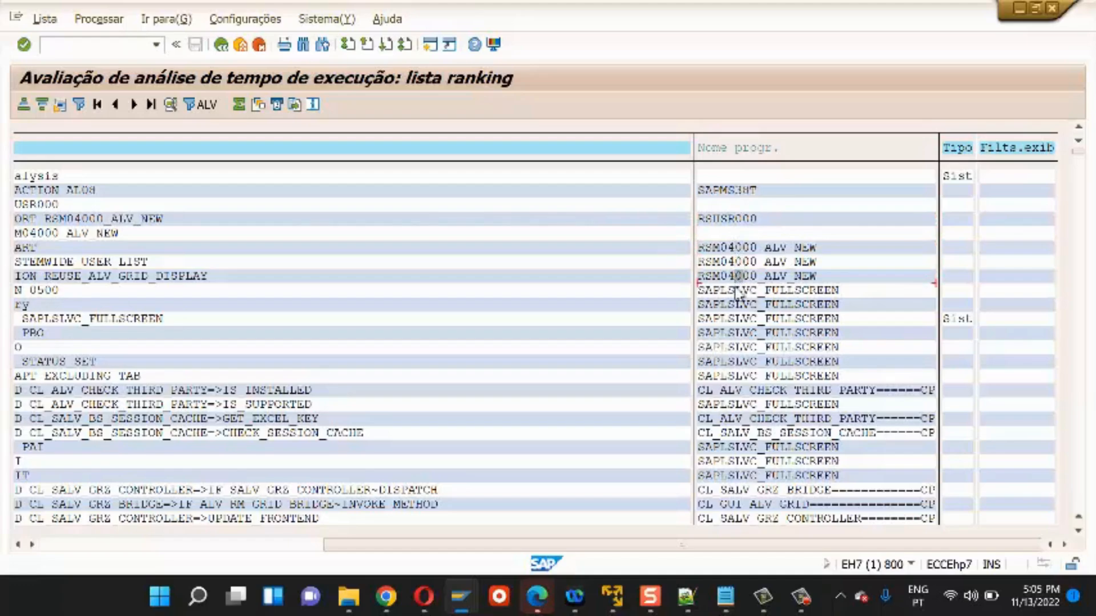
left_click(736, 304)
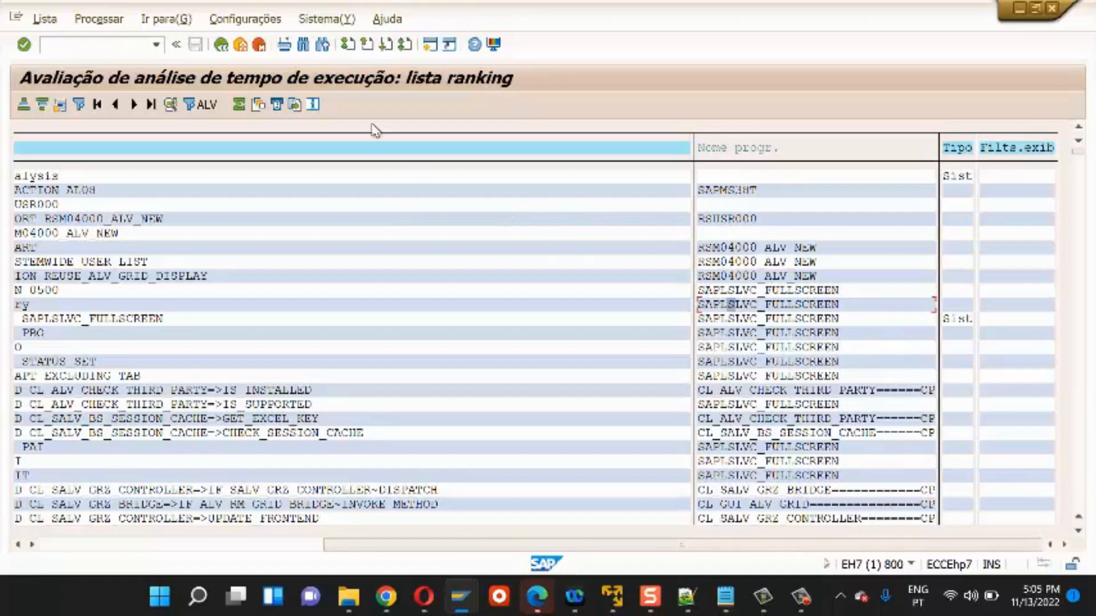
left_click(101, 549)
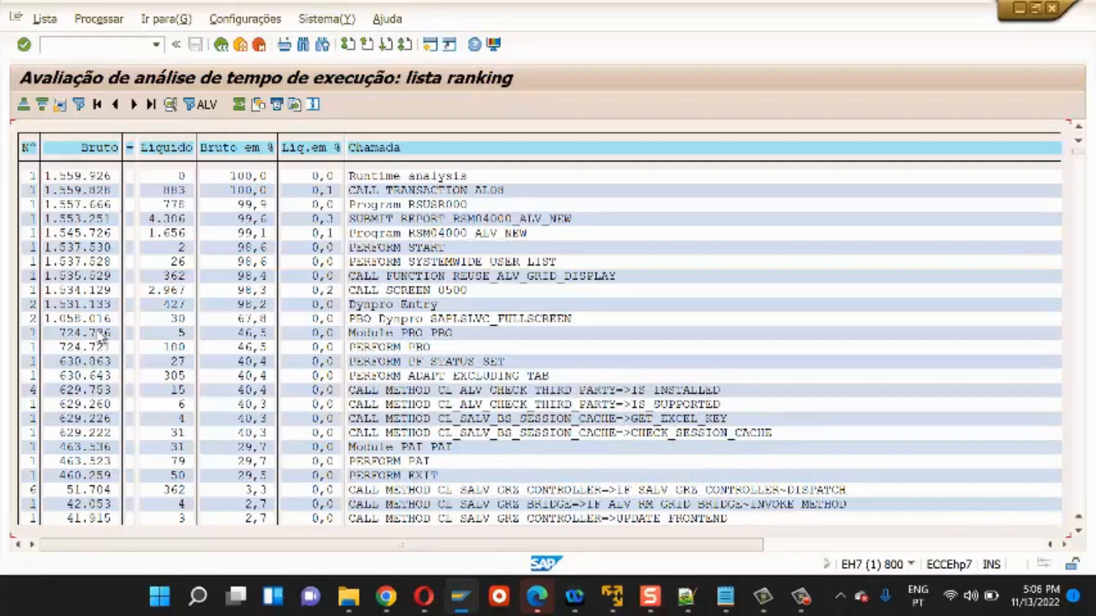
Leave the evaluation for the initial runtime analysis screen and open the ABAP performance tips and suggestions.
left_click(219, 49)
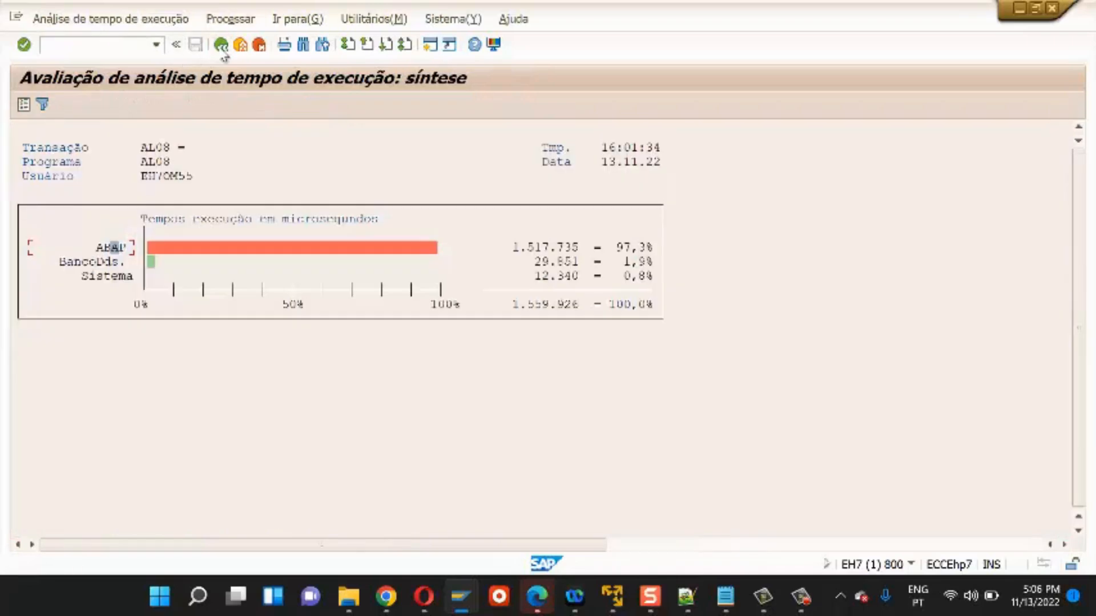
left_click(222, 51)
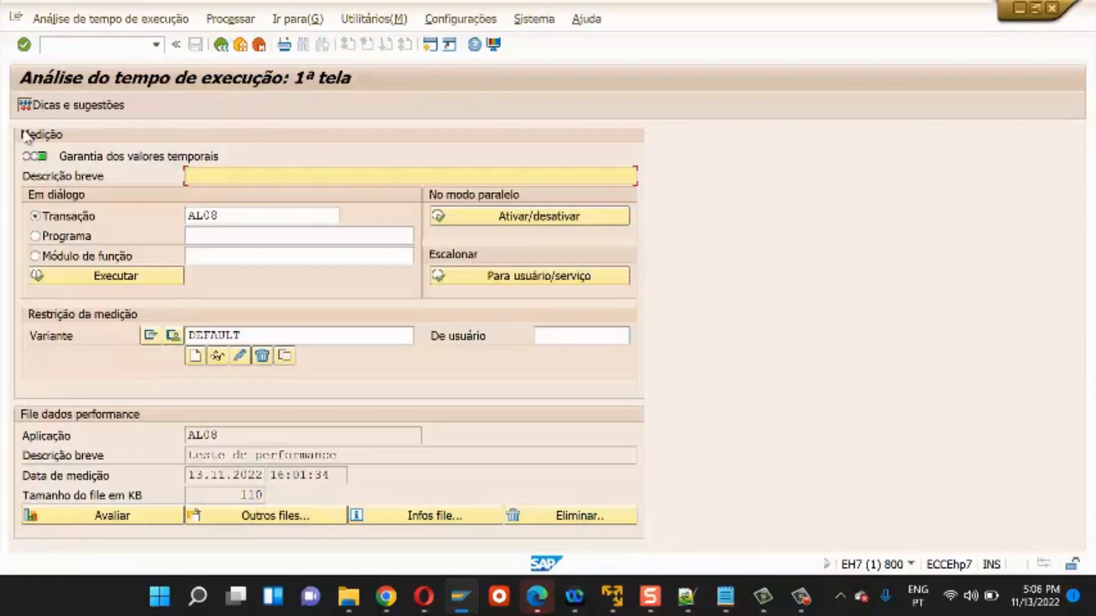
left_click(96, 104)
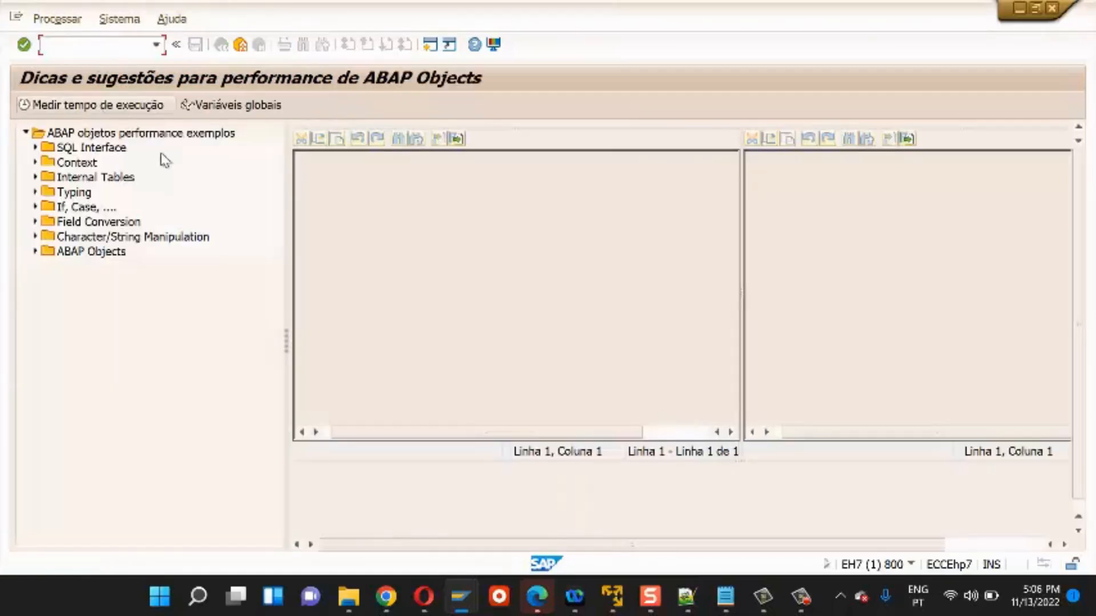
Open the Select with select list example of the SQL Interface group and examine the field and table named in its select-list statement.
left_click(36, 147)
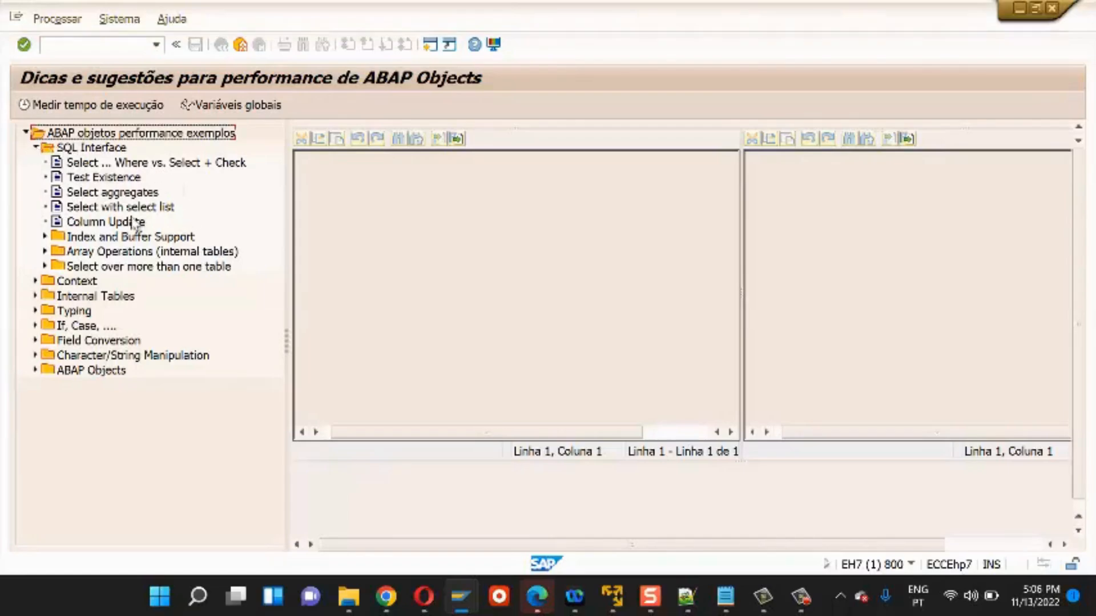
double_click(103, 208)
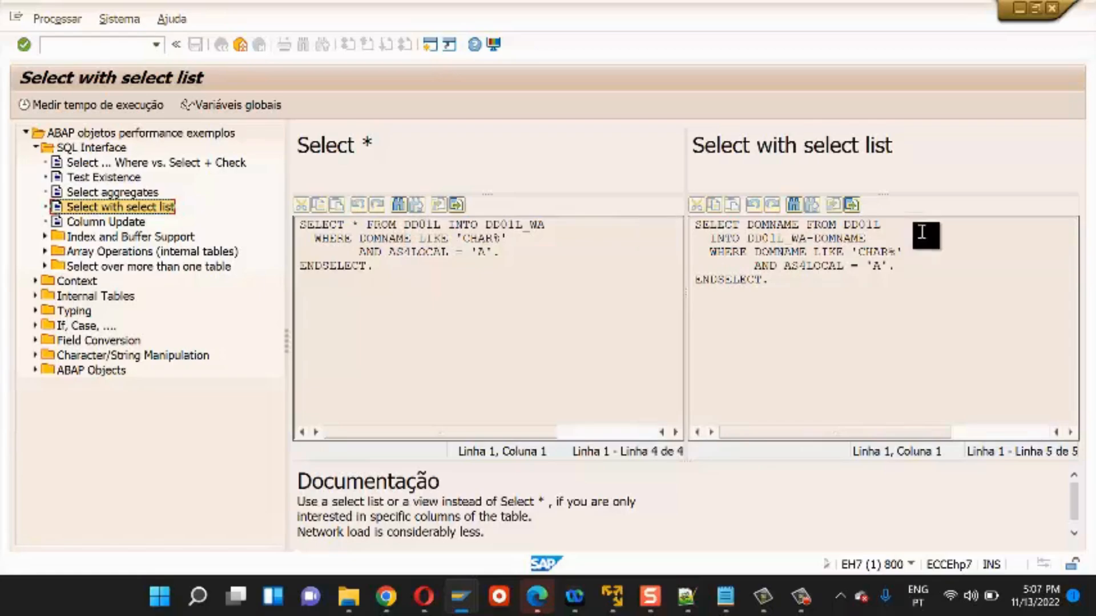
left_click(788, 226)
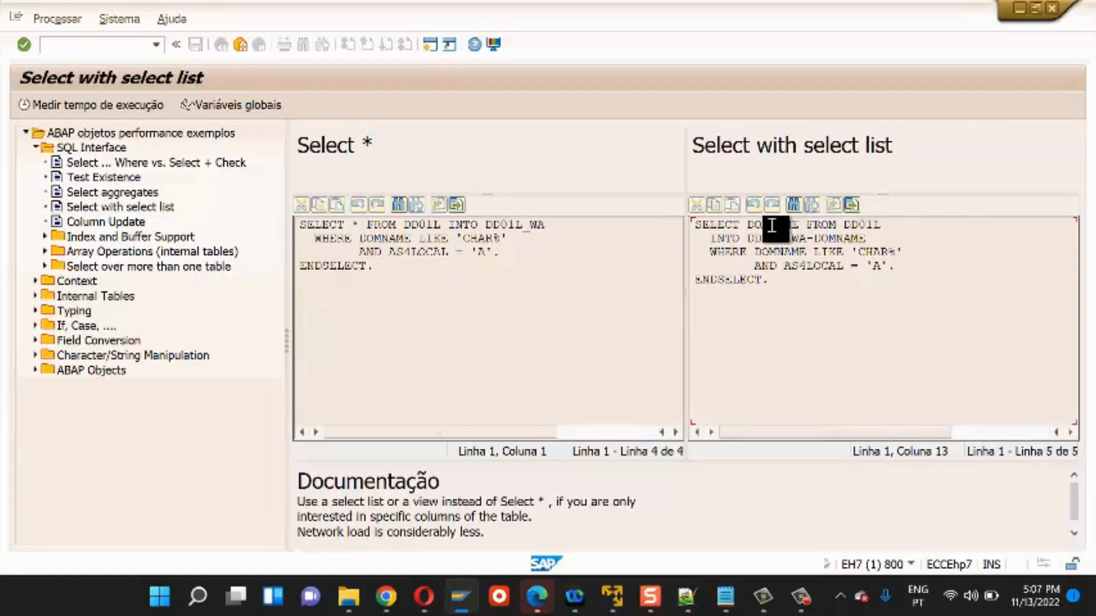
left_click_drag(749, 227, 881, 227)
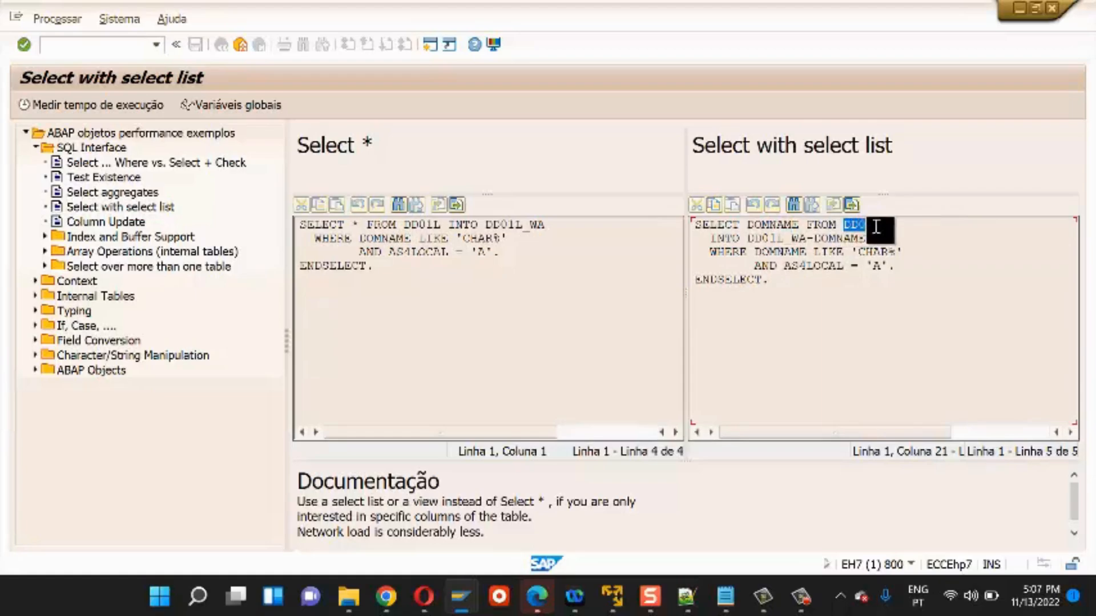
Measure the execution time of both example variants and compare the Select * code with the select-list code.
left_click(59, 107)
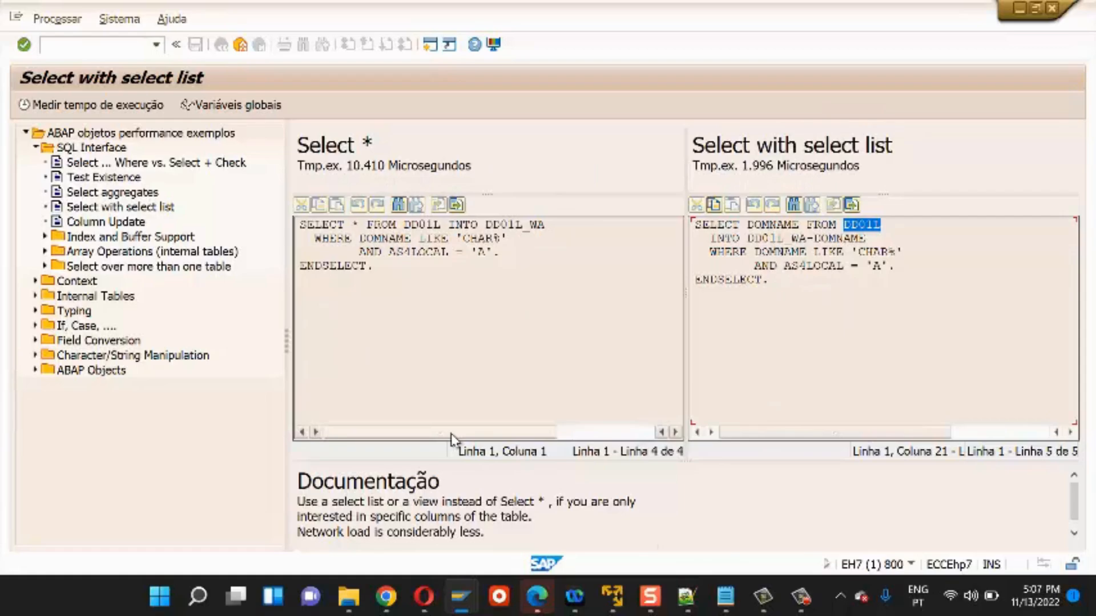
left_click_drag(388, 269, 289, 226)
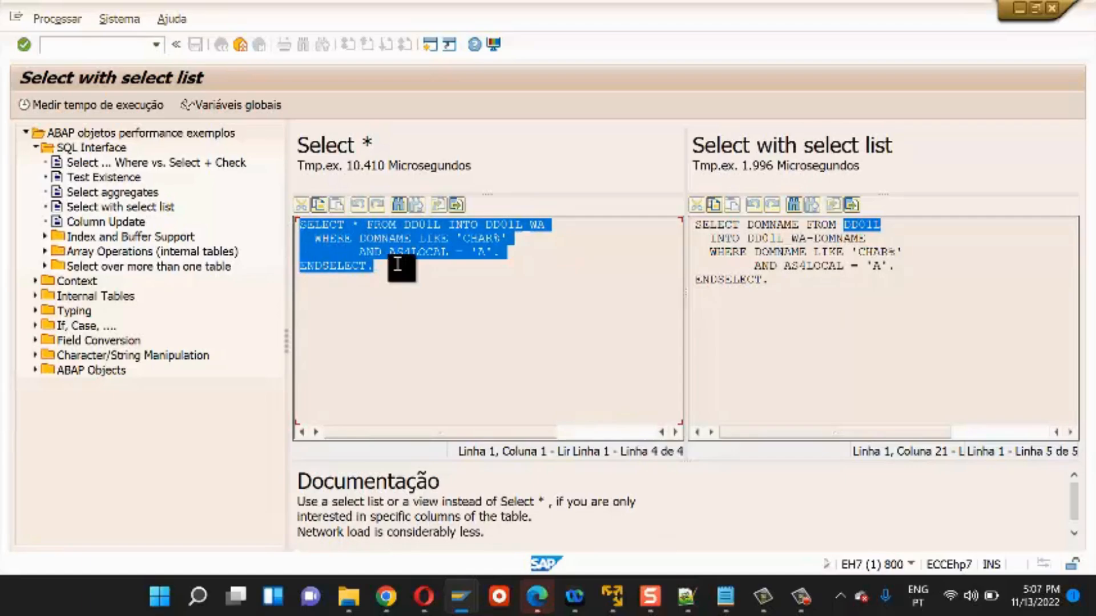
left_click_drag(828, 293, 692, 225)
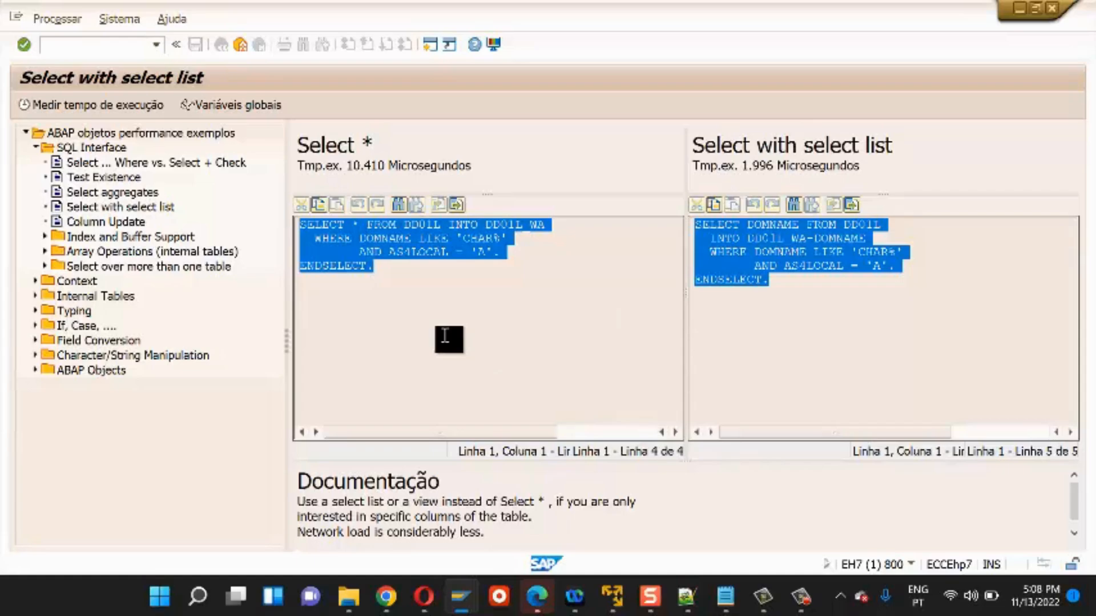
left_click(445, 337)
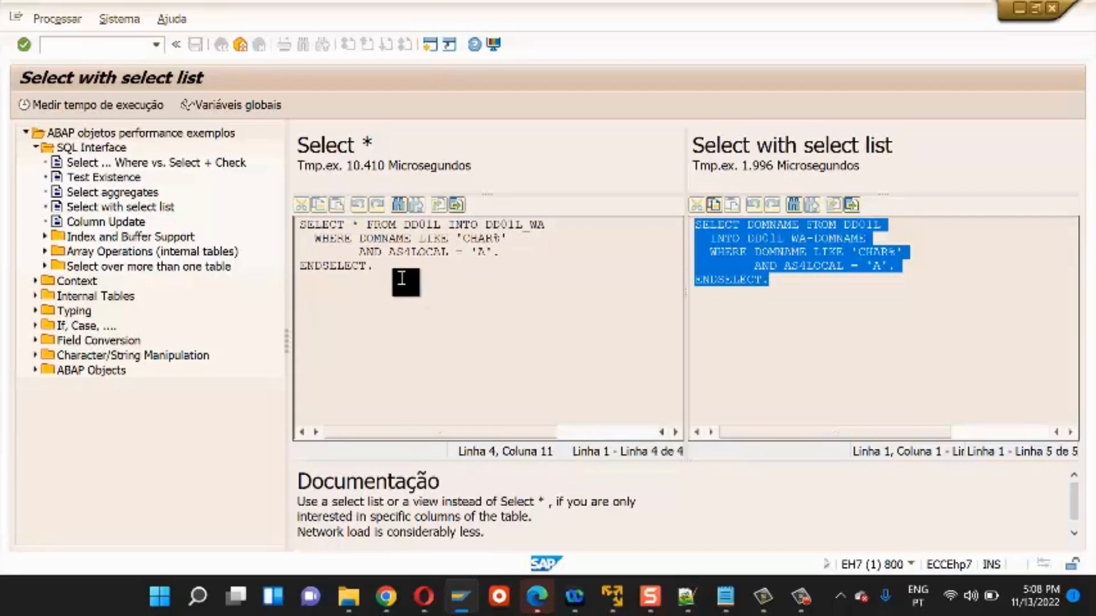
left_click_drag(386, 271, 284, 226)
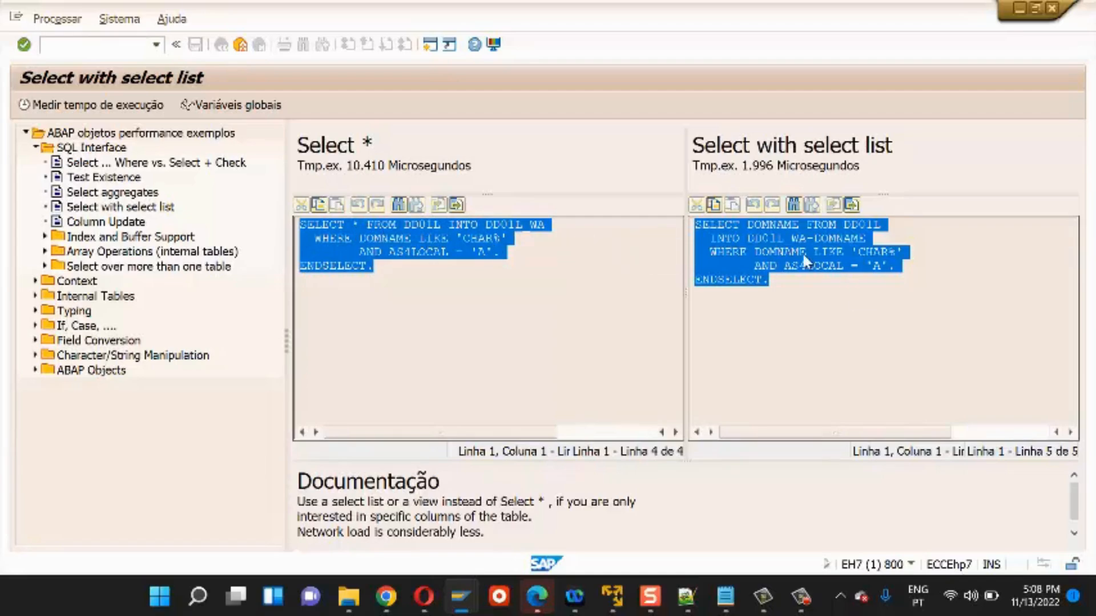
left_click(779, 230)
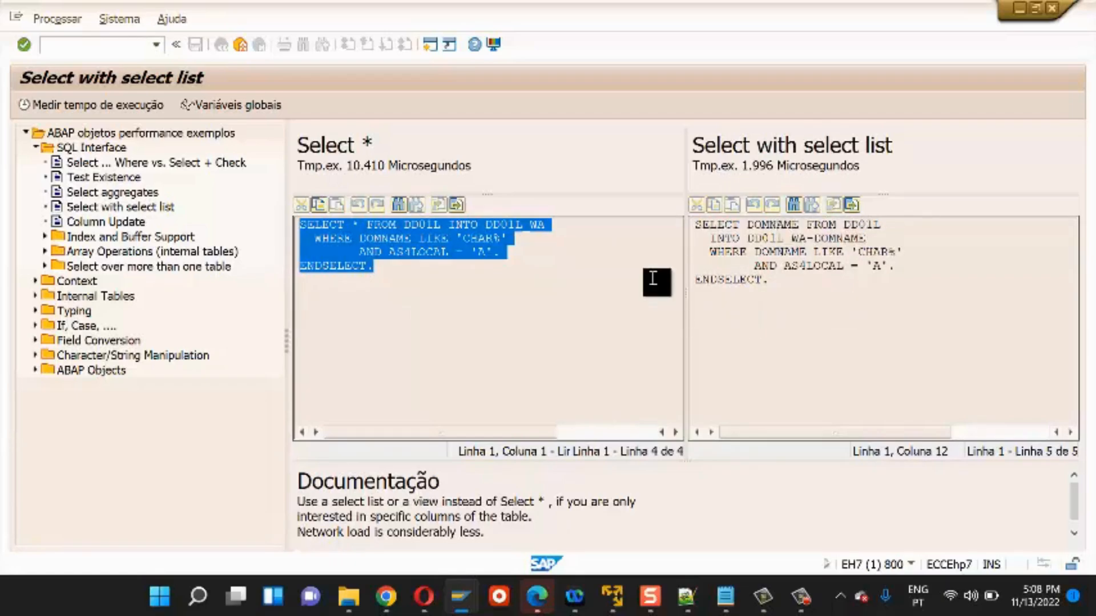
left_click(530, 291)
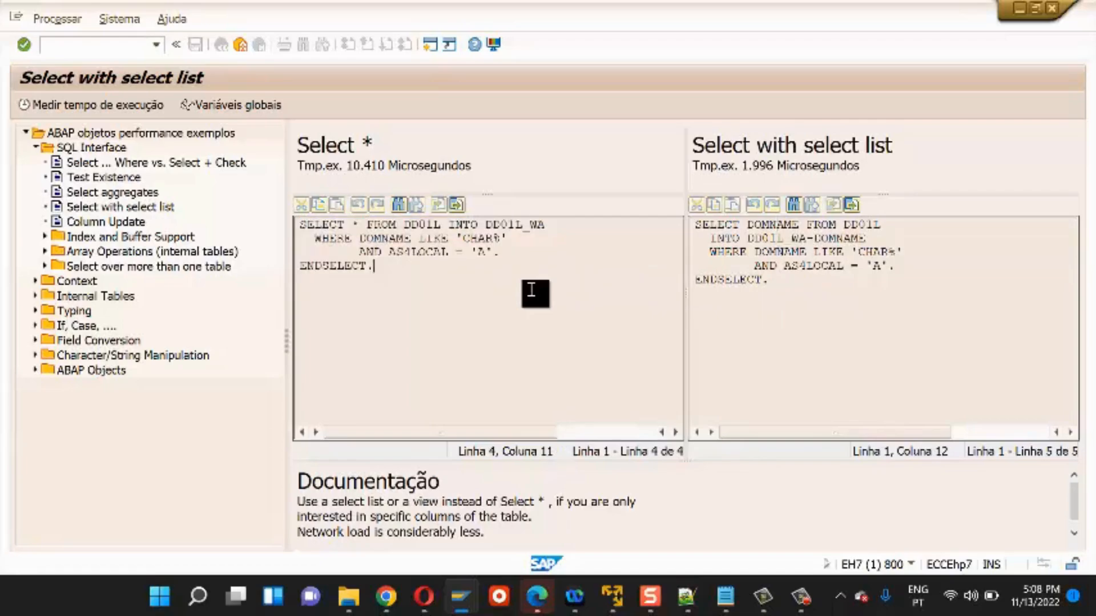